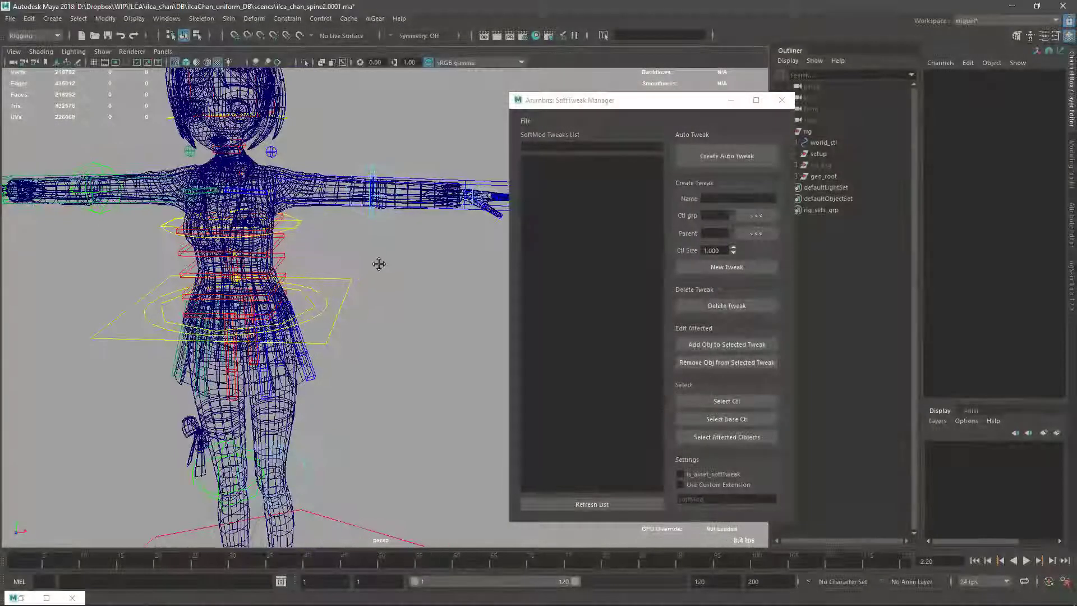
Step: Select the body and jacket meshes together with the left forearm FK control, arm_L0_fk1_ctl
{"action": "left_click_drag", "start_coordinate": [378, 263], "coordinate": [428, 243], "text": "alt"}
{"action": "right_click_drag", "start_coordinate": [443, 206], "coordinate": [664, 176], "text": "alt"}
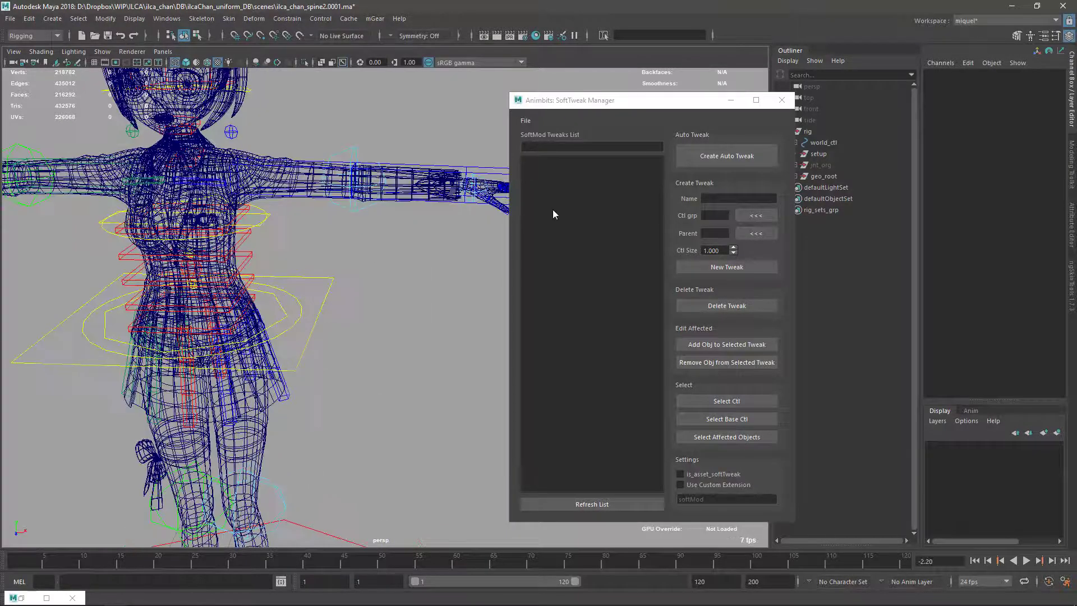
{"action": "middle_click_drag", "start_coordinate": [405, 179], "coordinate": [383, 204], "text": "alt"}
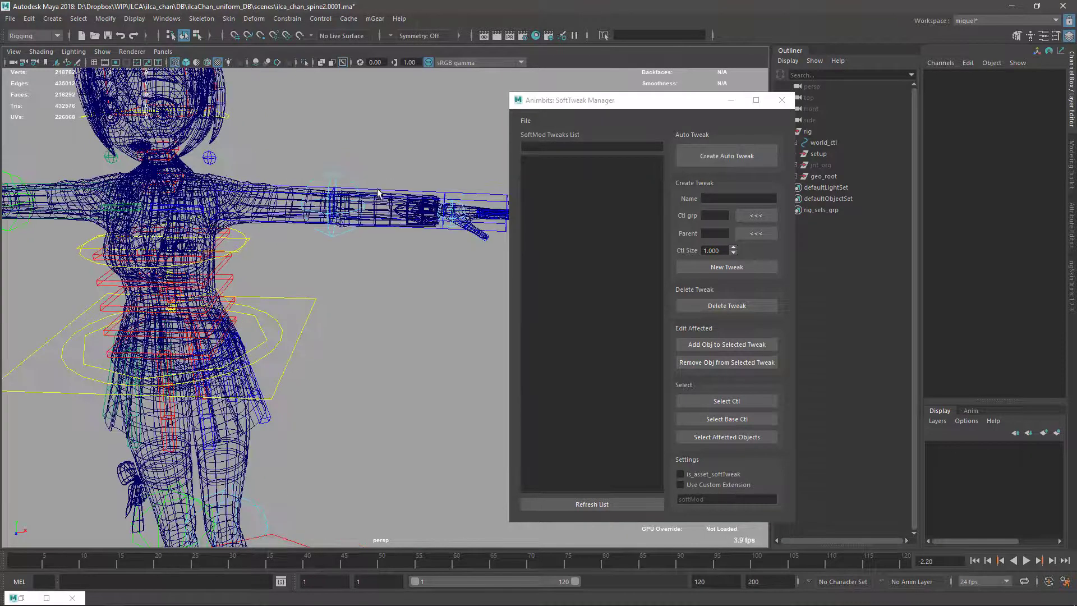
{"action": "left_click", "coordinate": [368, 221]}
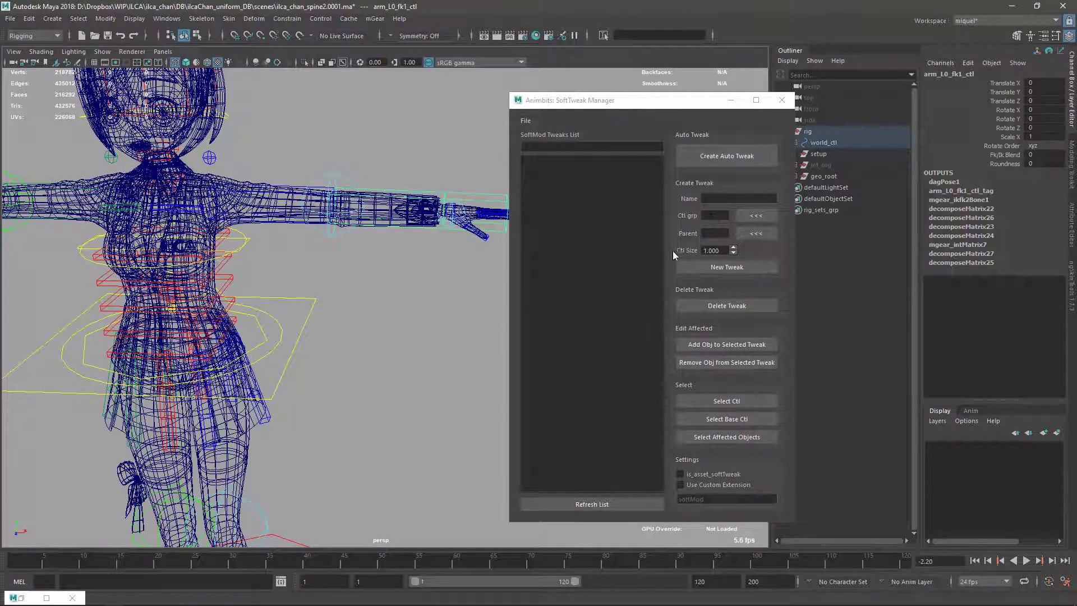
{"action": "middle_click_drag", "start_coordinate": [402, 227], "coordinate": [390, 231], "text": "alt"}
{"action": "left_click_drag", "start_coordinate": [381, 234], "coordinate": [376, 229], "text": "alt"}
{"action": "left_click", "coordinate": [366, 218]}
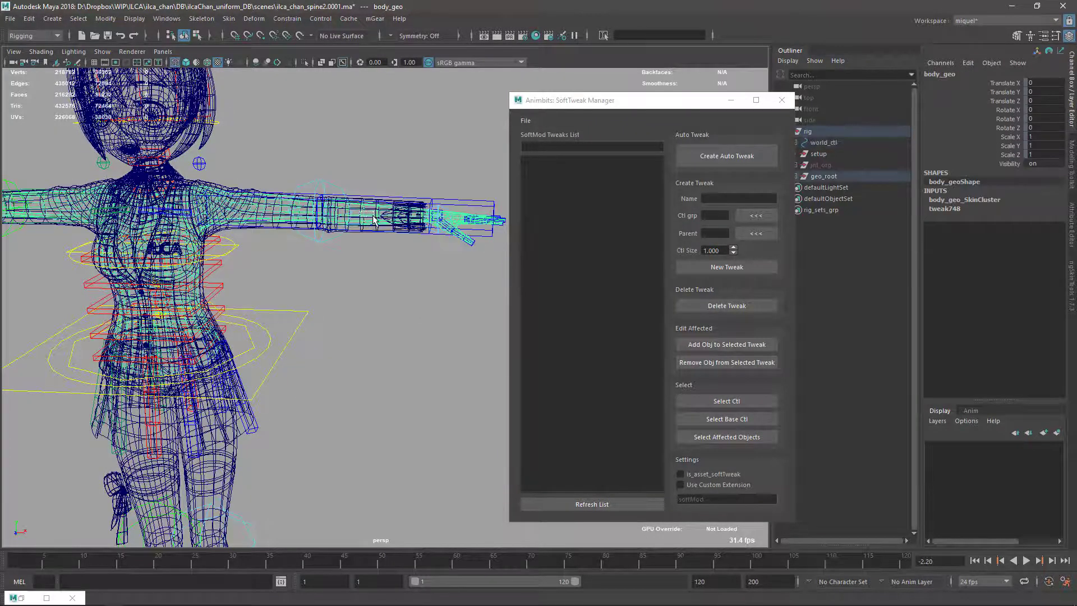
{"action": "left_click", "coordinate": [375, 221]}
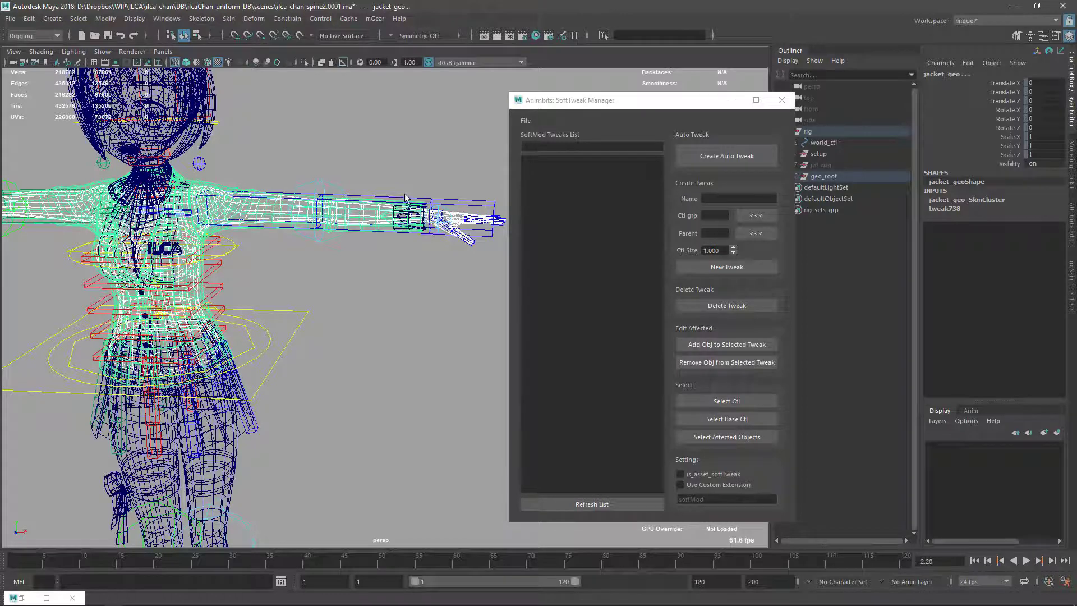
{"action": "left_click", "coordinate": [408, 198], "text": "shift"}
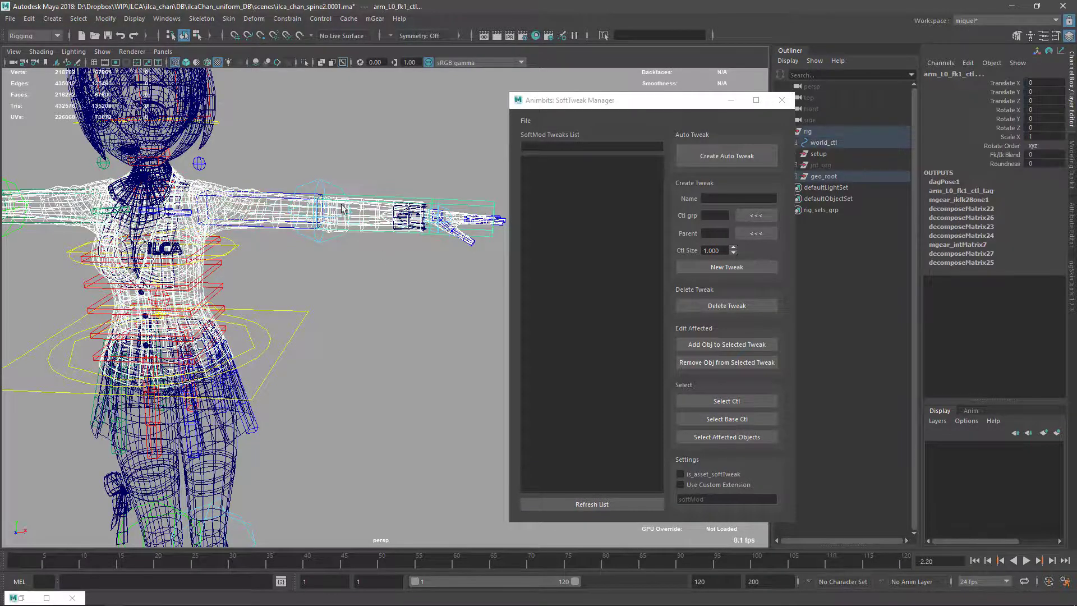
Step: Create an auto tweak on the left forearm from the selection and pick it in the tweaks list
{"action": "middle_click_drag", "start_coordinate": [424, 224], "coordinate": [398, 267], "text": "alt"}
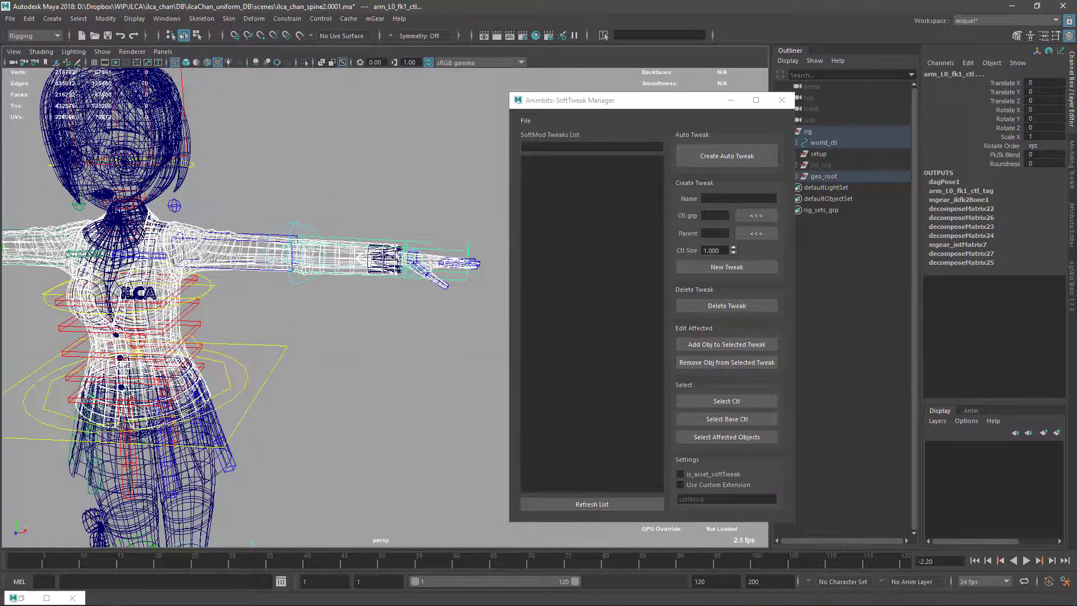
{"action": "left_click", "coordinate": [707, 157]}
{"action": "left_click", "coordinate": [542, 163]}
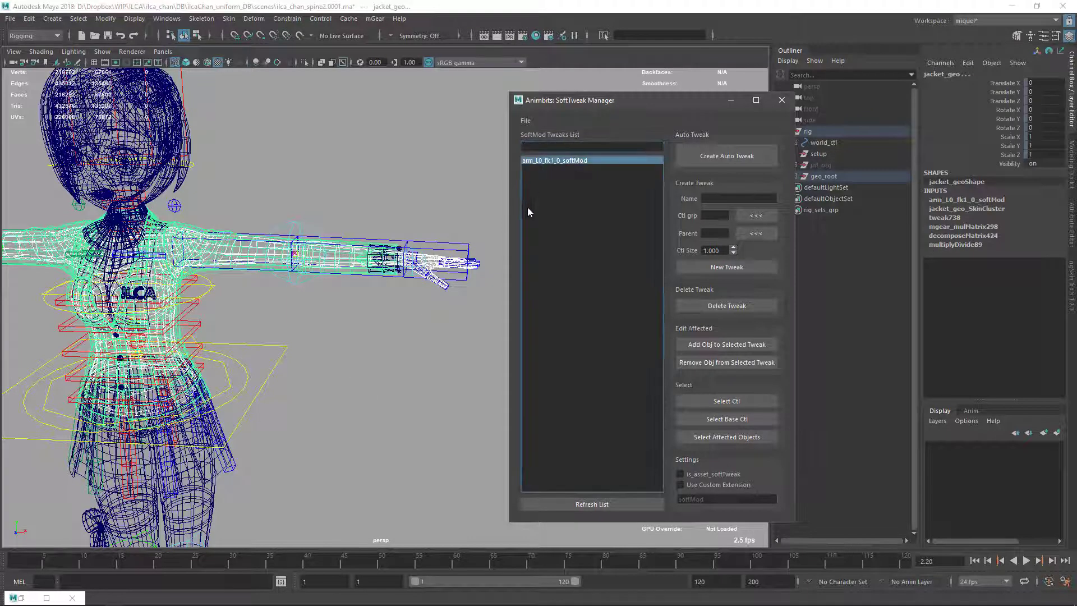
{"action": "scroll", "coordinate": [357, 330], "scroll_direction": "up", "scroll_amount": 4}
{"action": "scroll", "coordinate": [255, 244], "scroll_direction": "up", "scroll_amount": 3}
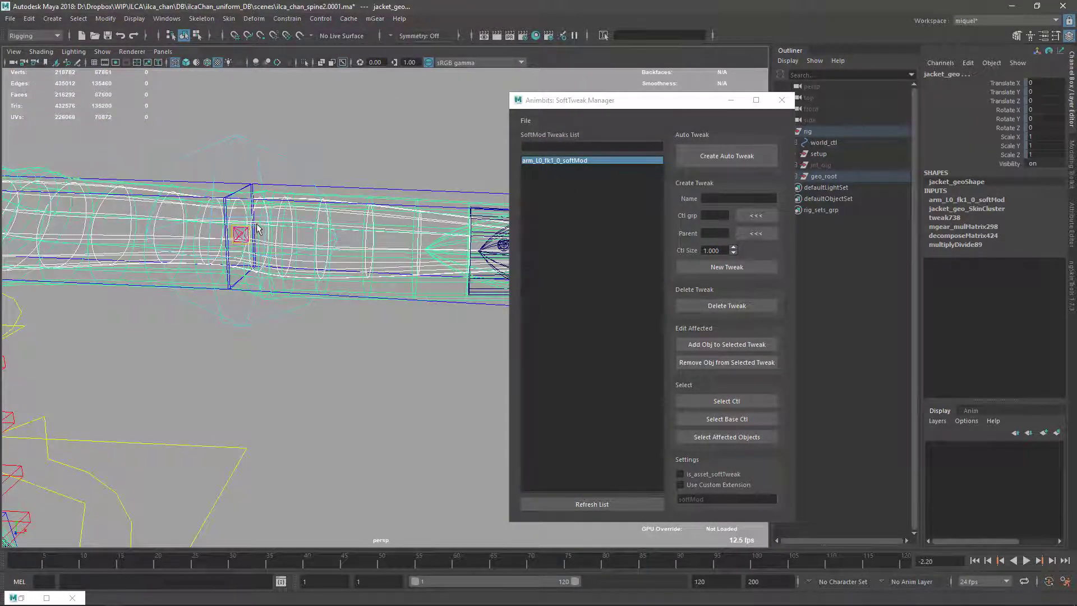
Step: Set the control size for new tweaks to 10
{"action": "middle_click_drag", "start_coordinate": [368, 330], "coordinate": [343, 321], "text": "alt"}
{"action": "double_click", "coordinate": [708, 250]}
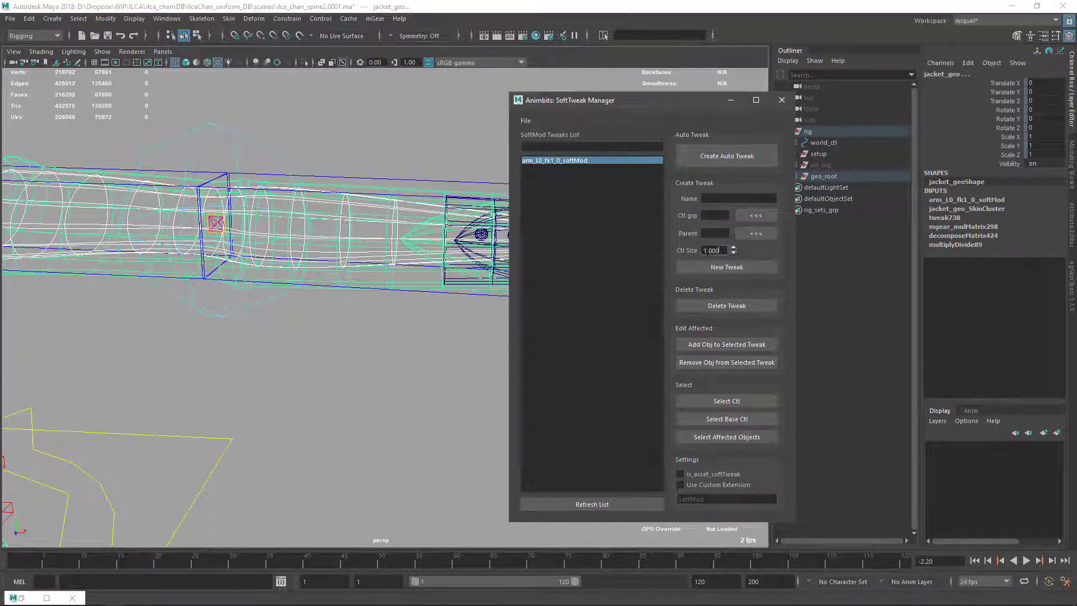
{"action": "type", "text": "10"}
{"action": "key", "text": "Return"}
Step: Delete the arm_L0_fk1_0_softMod tweak that has the undersized control
{"action": "middle_click_drag", "start_coordinate": [425, 296], "coordinate": [302, 303], "text": "alt"}
{"action": "left_click", "coordinate": [550, 163]}
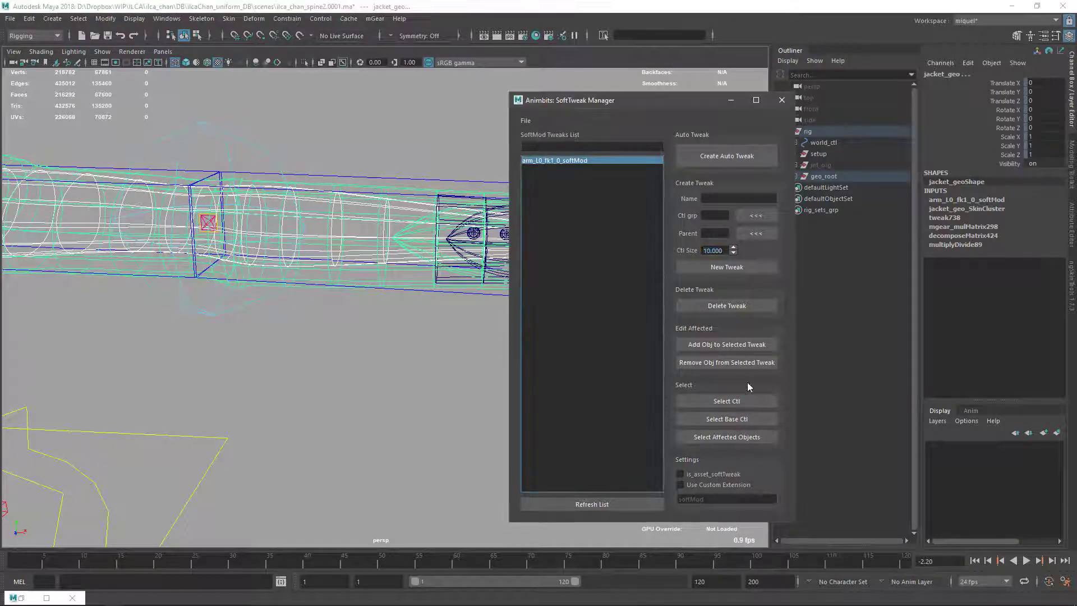
{"action": "left_click", "coordinate": [732, 306]}
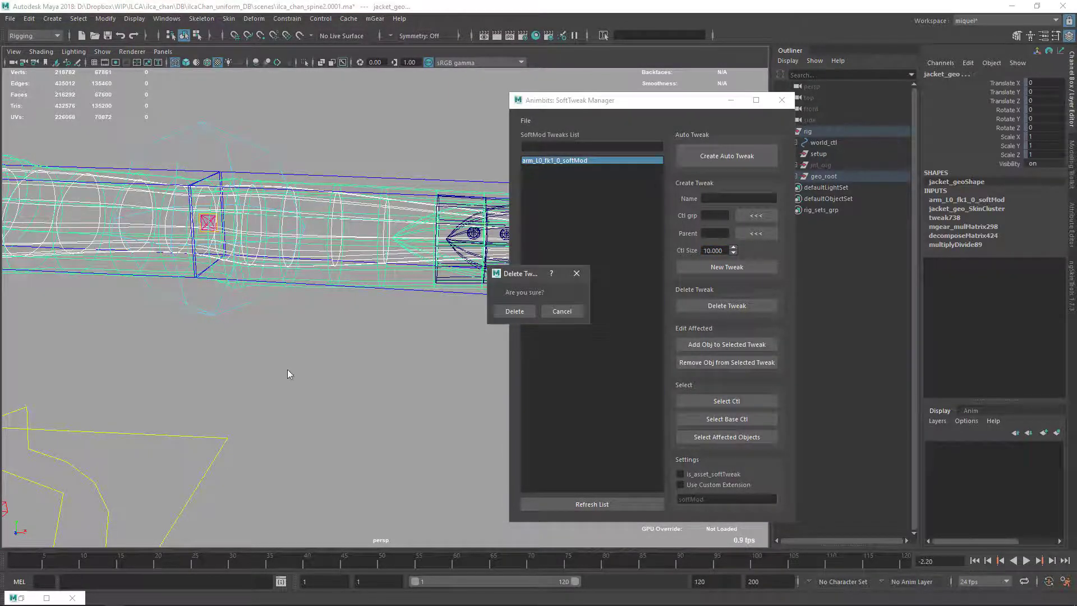
{"action": "left_click", "coordinate": [514, 312]}
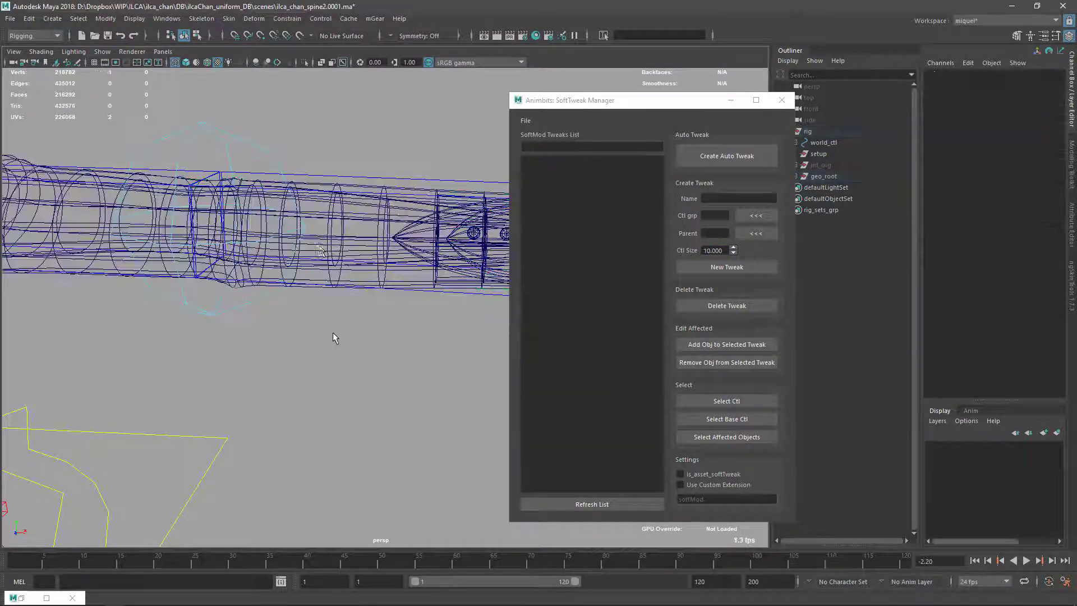
Step: Select the meshes and the left forearm FK control again and create a new auto tweak with the larger control
{"action": "left_click", "coordinate": [361, 178]}
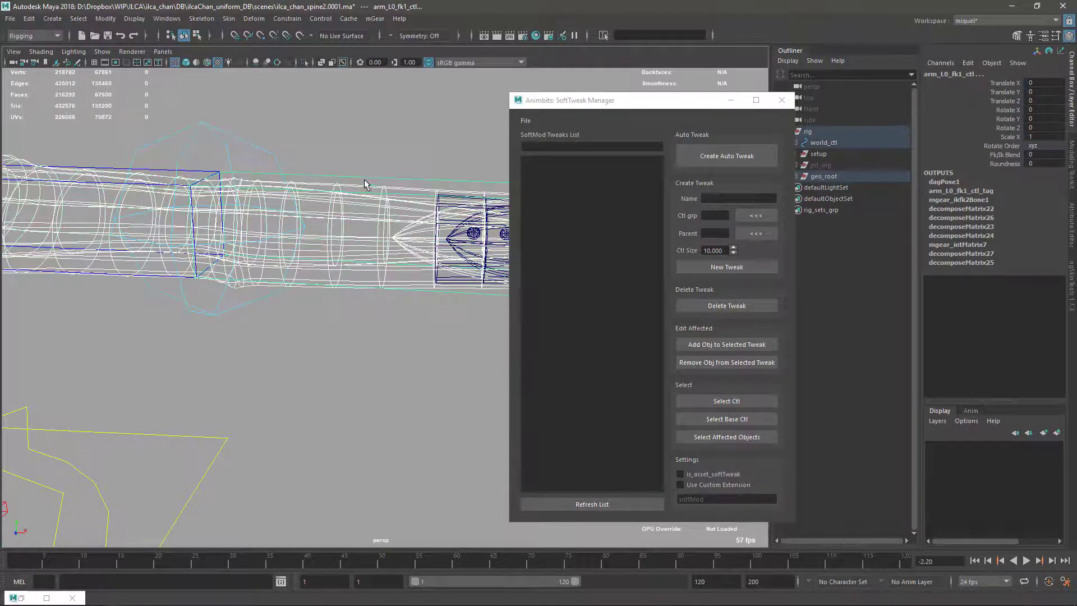
{"action": "left_click", "coordinate": [736, 156]}
{"action": "scroll", "coordinate": [302, 210], "scroll_direction": "down", "scroll_amount": 3}
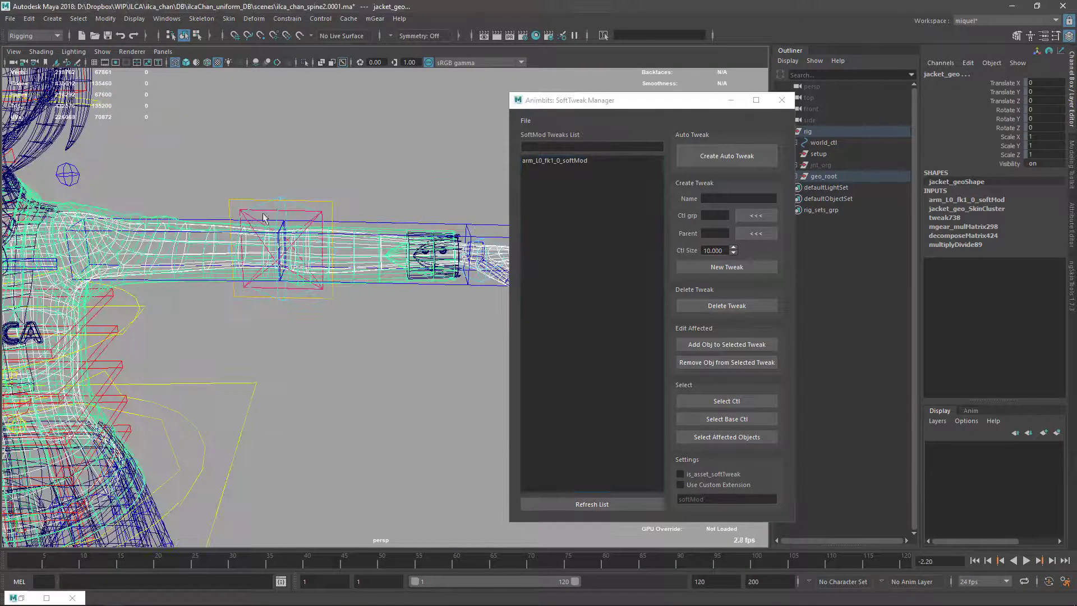
Step: Move the forearm's soft tweak control to about X 0.65, Y 0.28, Z 0.74
{"action": "left_click", "coordinate": [303, 210]}
{"action": "left_click_drag", "start_coordinate": [285, 245], "coordinate": [318, 207]}
{"action": "left_click", "coordinate": [329, 206]}
{"action": "left_click", "coordinate": [298, 209]}
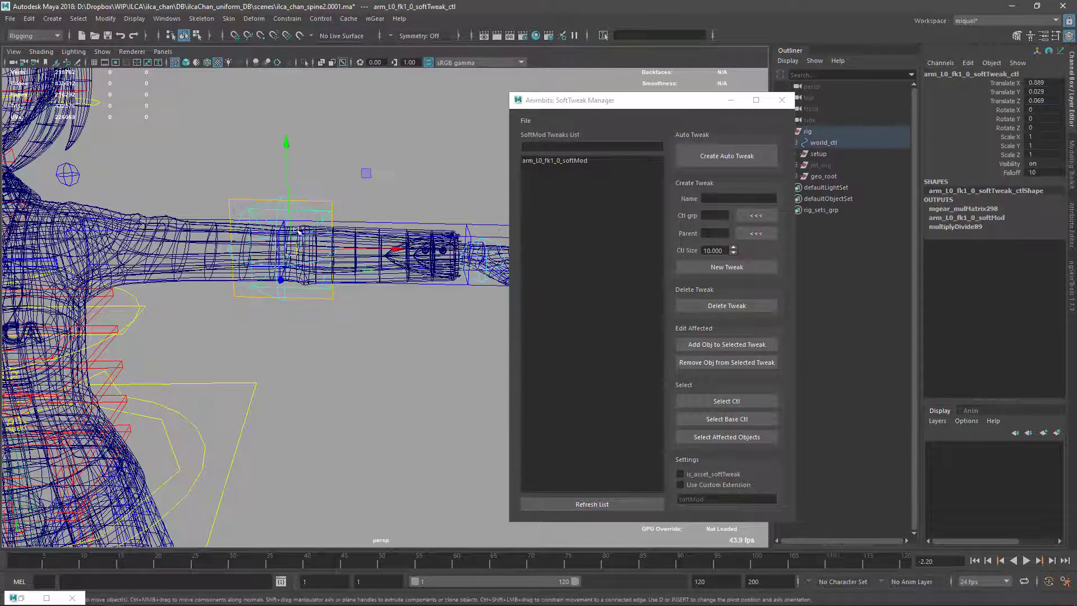
{"action": "left_click_drag", "start_coordinate": [294, 246], "coordinate": [292, 237]}
Step: Display the viewport with textures, toggle its sRGB gamma view transform, and select the forearm tweak's base control
{"action": "key", "text": "6"}
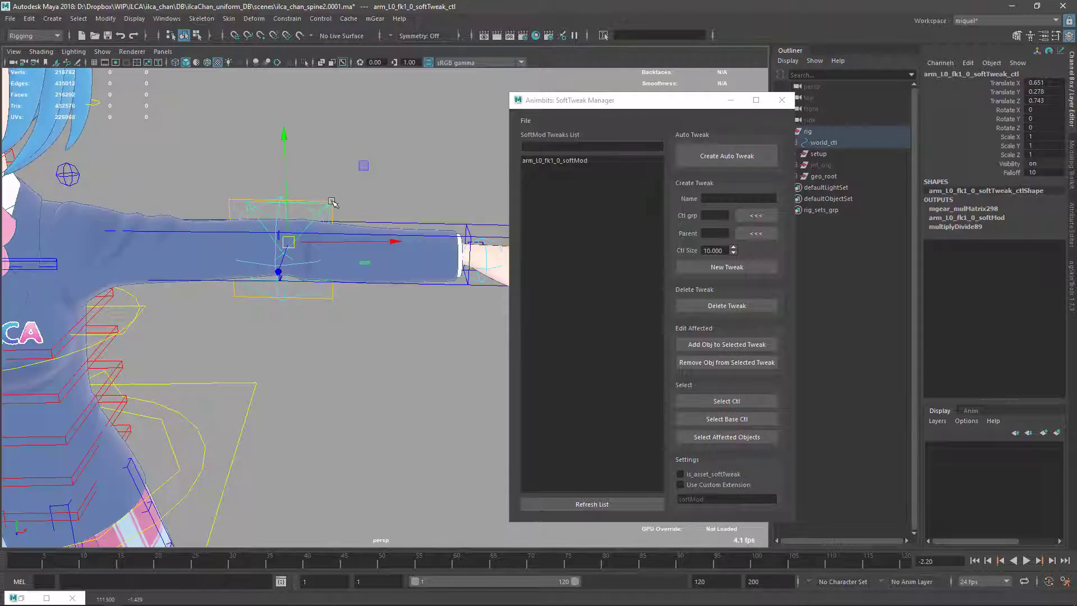
{"action": "left_click", "coordinate": [331, 201]}
{"action": "left_click", "coordinate": [429, 62]}
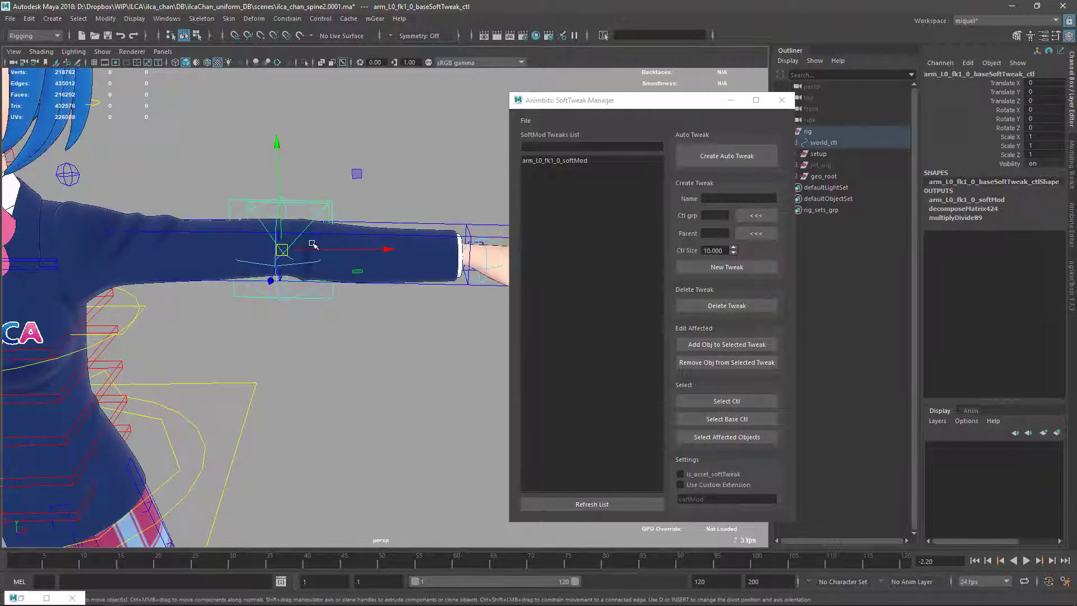
Step: Shift the tweak's base control about 3.7 units in X and its soft control to about X 1.19, Y 1.46, Z 3.94
{"action": "left_click_drag", "start_coordinate": [312, 250], "coordinate": [338, 199]}
{"action": "left_click", "coordinate": [353, 214]}
{"action": "scroll", "coordinate": [408, 300], "scroll_direction": "down", "scroll_amount": 2}
{"action": "left_click_drag", "start_coordinate": [385, 299], "coordinate": [422, 260], "text": "alt"}
{"action": "left_click_drag", "start_coordinate": [409, 328], "coordinate": [359, 286], "text": "alt"}
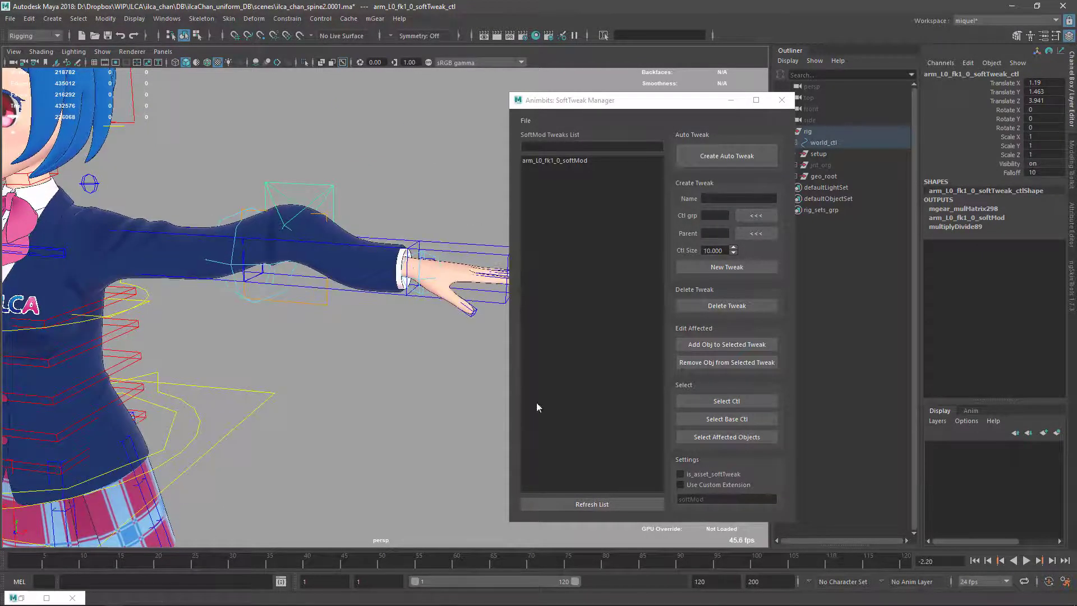
{"action": "middle_click_drag", "start_coordinate": [359, 334], "coordinate": [332, 311], "text": "alt"}
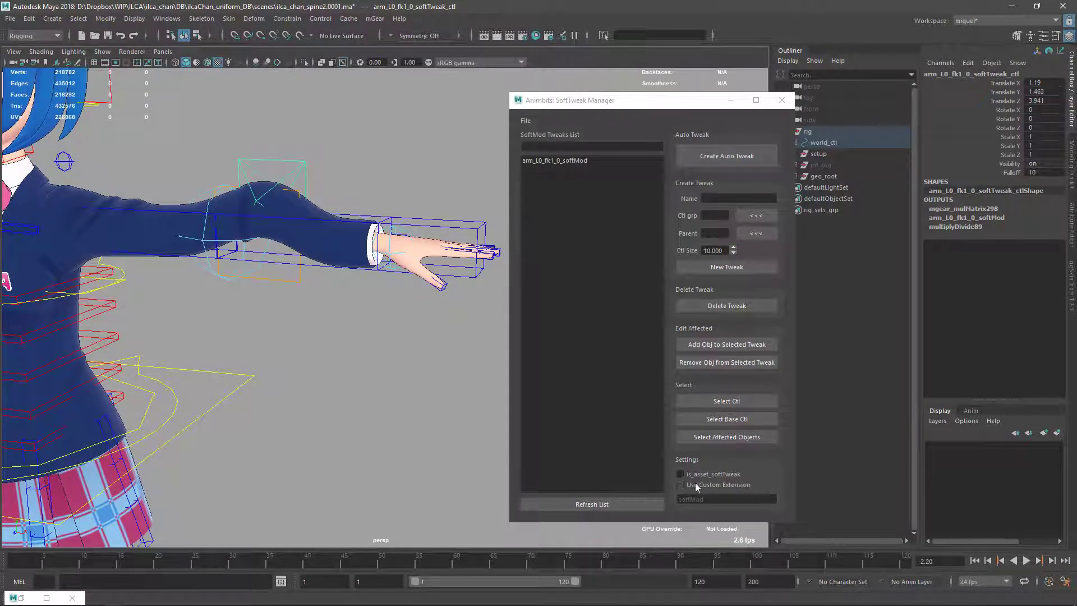
{"action": "mouse_move", "coordinate": [691, 475]}
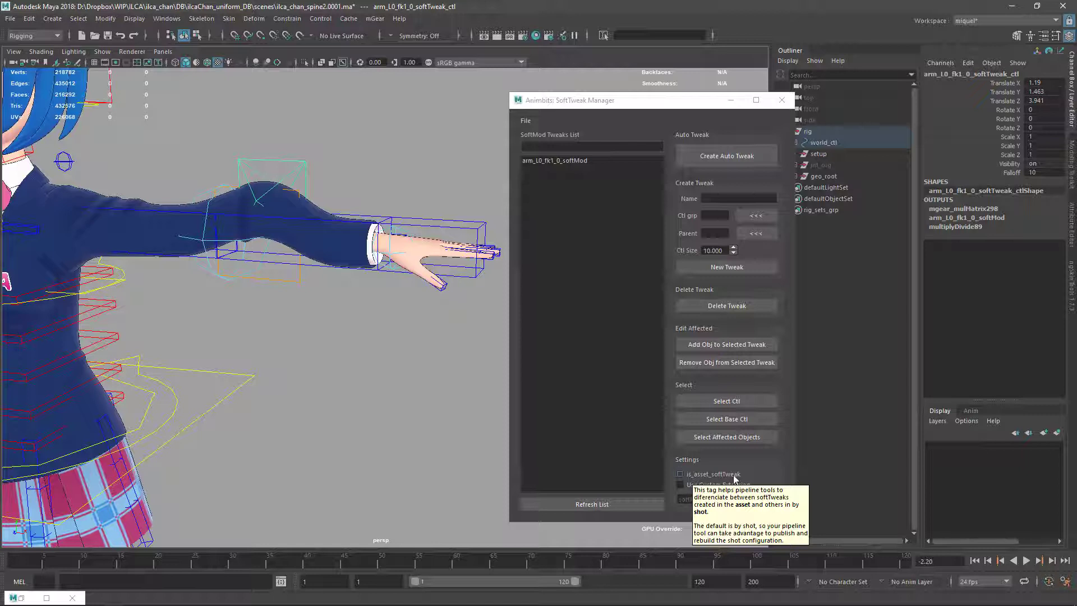
{"action": "left_click", "coordinate": [376, 19]}
{"action": "mouse_move", "coordinate": [395, 100]}
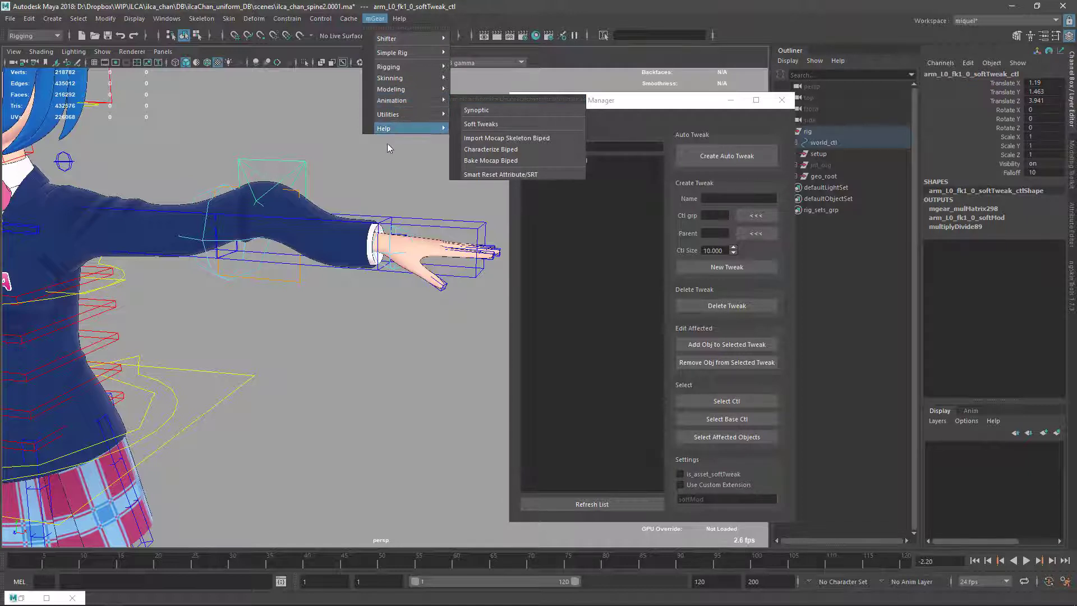
{"action": "left_click", "coordinate": [372, 177]}
{"action": "left_click", "coordinate": [372, 177]}
{"action": "left_click_drag", "start_coordinate": [381, 251], "coordinate": [318, 265], "text": "alt"}
{"action": "middle_click_drag", "start_coordinate": [318, 264], "coordinate": [343, 288], "text": "alt"}
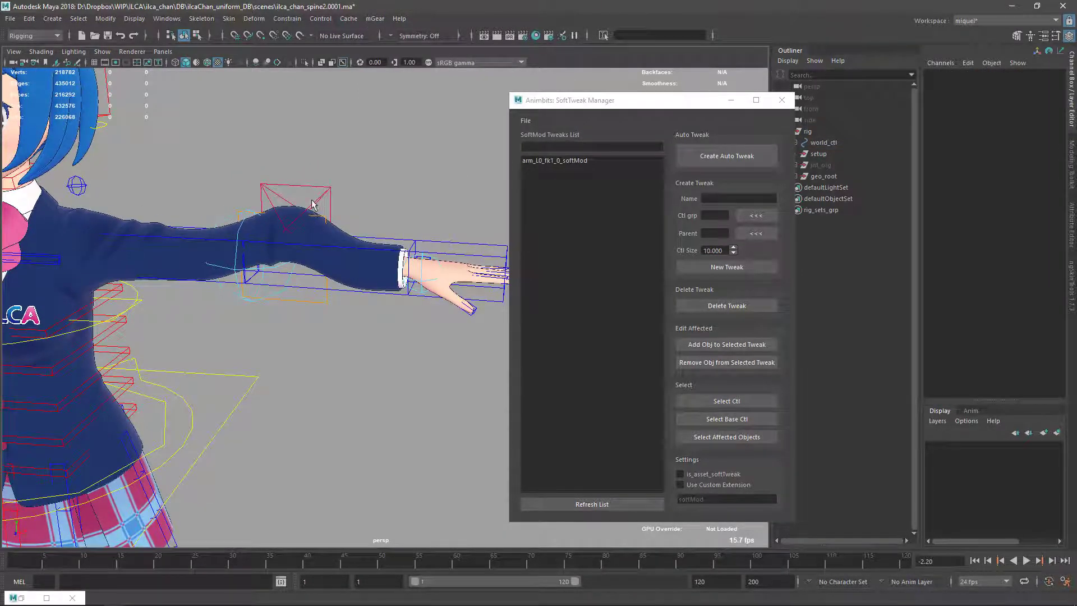
Step: Try a small move of the forearm tweak's base control and undo it
{"action": "left_click", "coordinate": [329, 314]}
{"action": "mouse_move", "coordinate": [285, 259]}
{"action": "left_mouse_down"}
{"action": "mouse_move", "coordinate": [355, 263]}
{"action": "mouse_move", "coordinate": [286, 259]}
{"action": "left_mouse_up"}
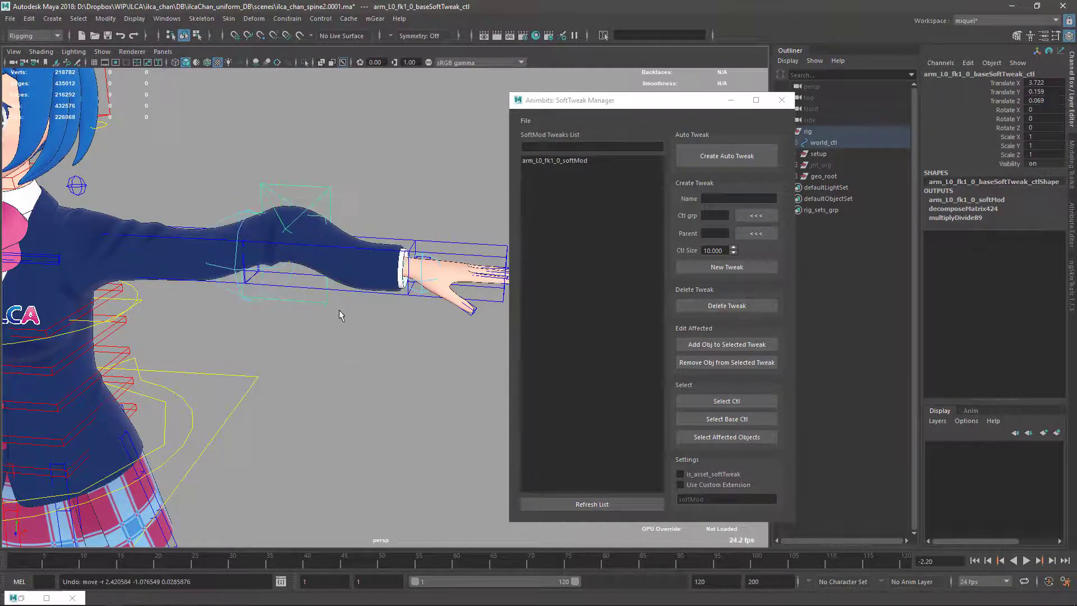
{"action": "left_click_drag", "start_coordinate": [341, 313], "coordinate": [457, 242], "text": "alt"}
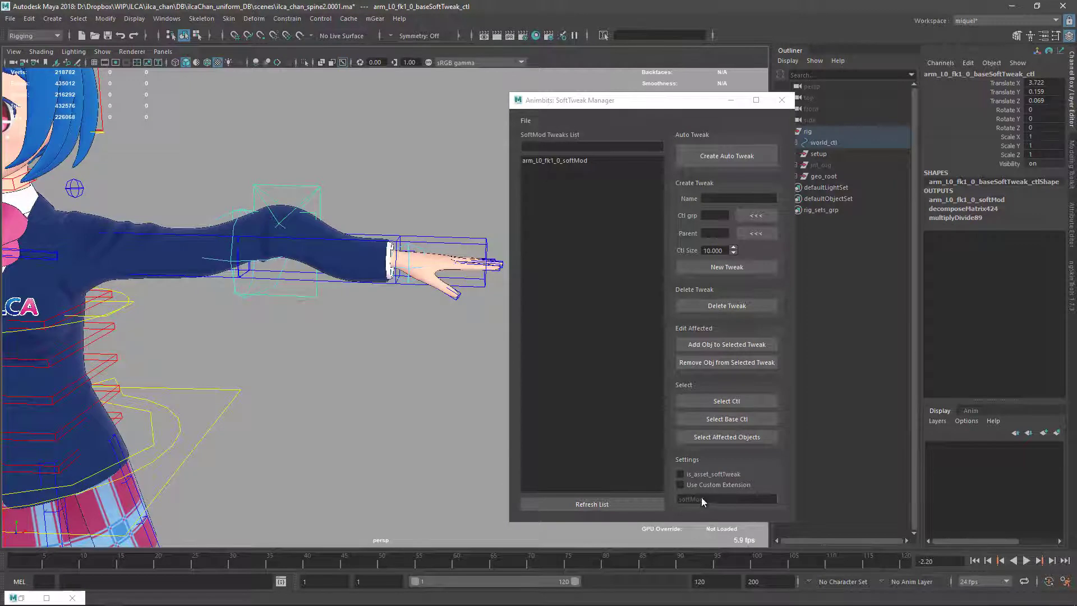
Step: Enable is_asset_softTweak and create a second auto tweak for the sleeve and body meshes with the left forearm FK control
{"action": "left_click", "coordinate": [682, 473]}
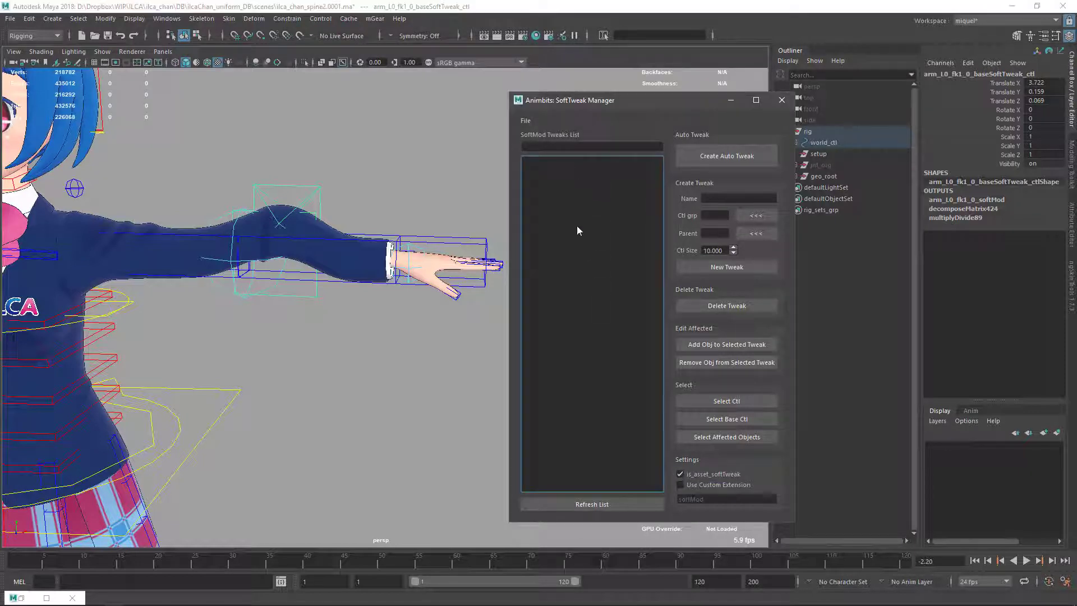
{"action": "left_click", "coordinate": [330, 279]}
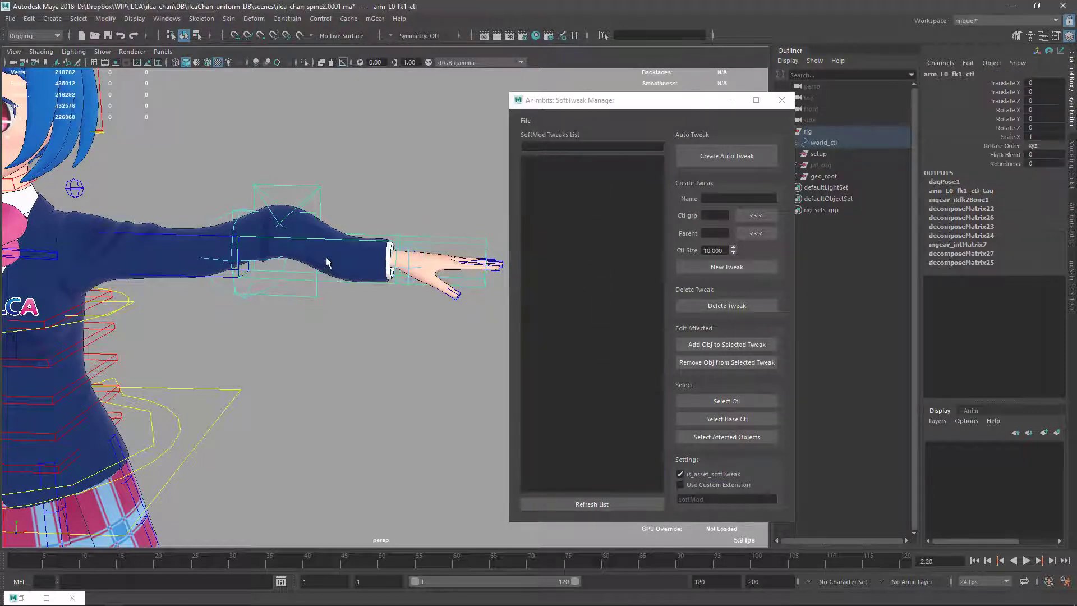
{"action": "left_click", "coordinate": [386, 249]}
{"action": "left_click", "coordinate": [348, 258], "text": "shift"}
{"action": "left_click", "coordinate": [370, 240]}
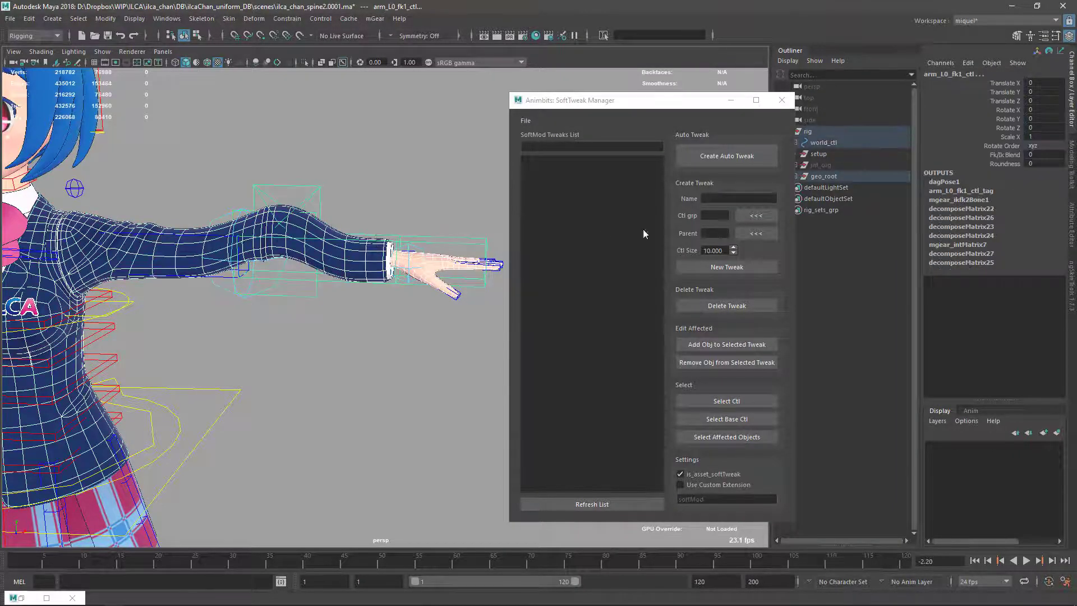
{"action": "left_click", "coordinate": [718, 160]}
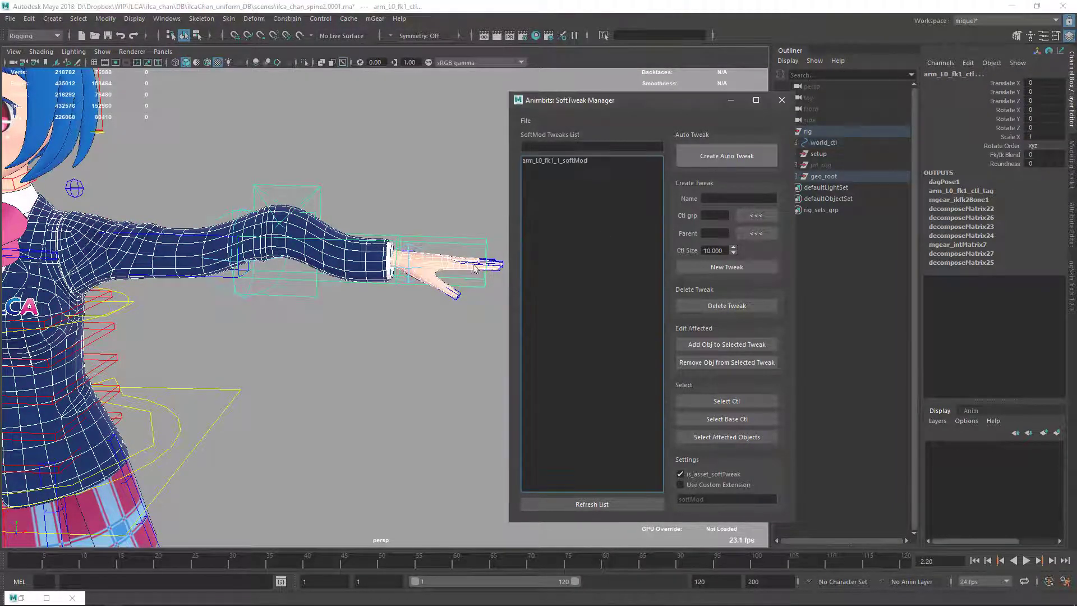
Step: Pull the second tweak's soft control below the elbow and move its base control to about X -4.16, Y -0.44
{"action": "left_click", "coordinate": [260, 289]}
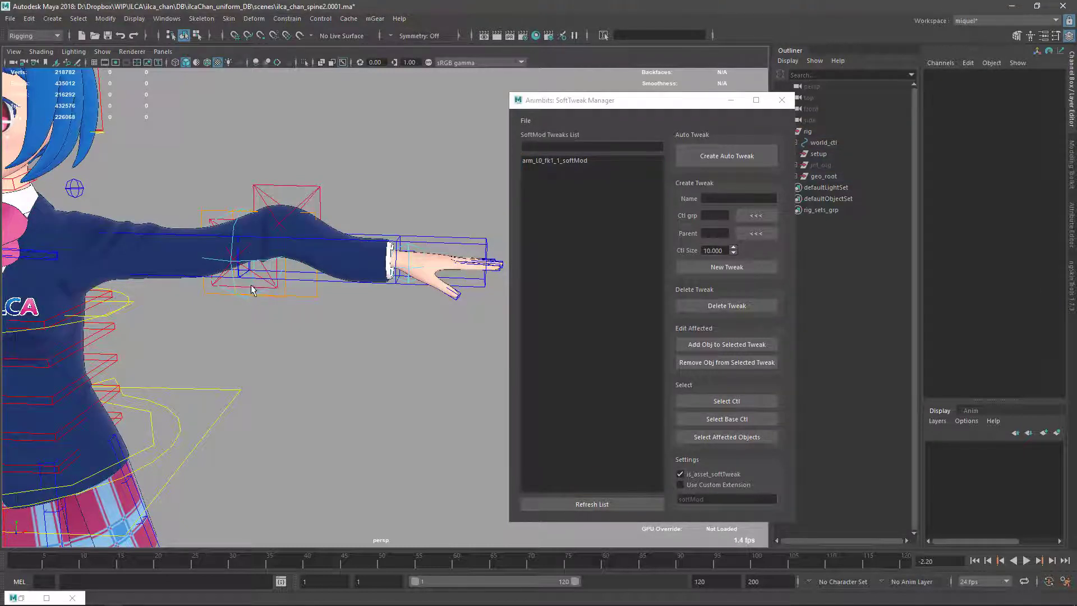
{"action": "left_click", "coordinate": [252, 289]}
{"action": "middle_click_drag", "start_coordinate": [253, 288], "coordinate": [252, 341]}
{"action": "left_click", "coordinate": [208, 212]}
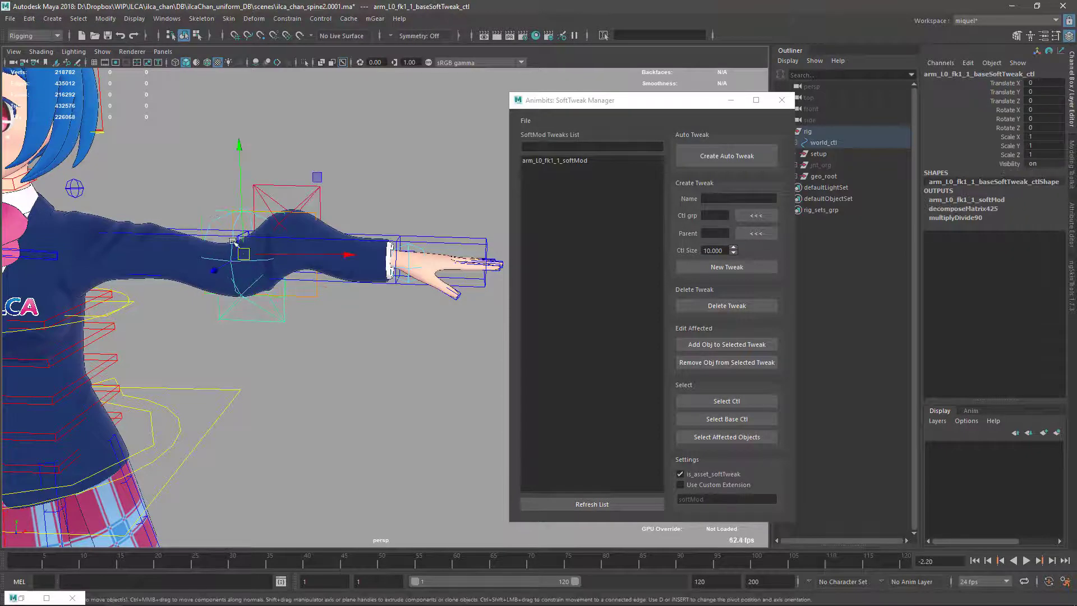
{"action": "left_click_drag", "start_coordinate": [243, 254], "coordinate": [208, 256]}
{"action": "middle_click_drag", "start_coordinate": [299, 287], "coordinate": [296, 289], "text": "alt"}
{"action": "left_click_drag", "start_coordinate": [296, 288], "coordinate": [343, 314], "text": "alt"}
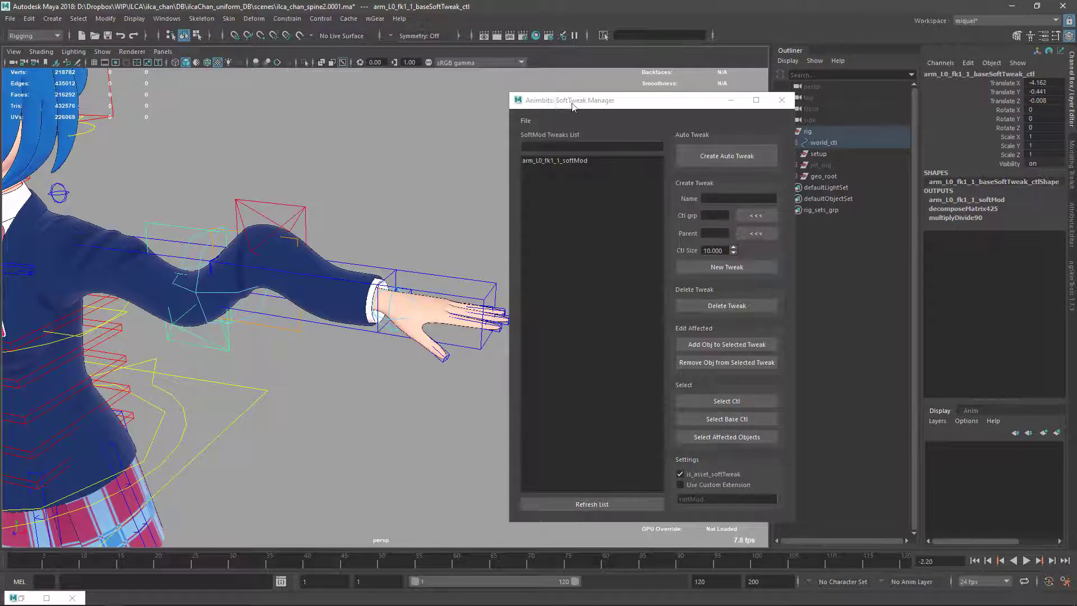
Step: Examine the tweaked sleeve from several angles and review the SoftTweak Manager's export and import options
{"action": "left_click_drag", "start_coordinate": [573, 104], "coordinate": [555, 104]}
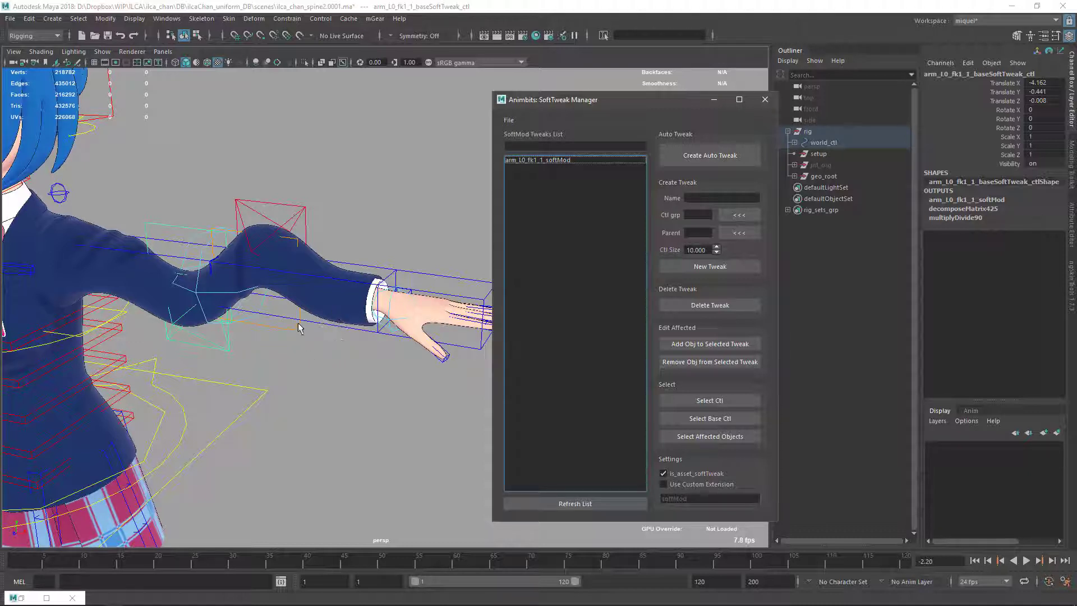
{"action": "mouse_move", "coordinate": [297, 322]}
{"action": "middle_mouse_down", "text": "alt"}
{"action": "mouse_move", "coordinate": [307, 287]}
{"action": "mouse_move", "coordinate": [305, 321]}
{"action": "mouse_move", "coordinate": [284, 327]}
{"action": "middle_mouse_up", "text": "alt"}
{"action": "scroll", "coordinate": [286, 300], "scroll_direction": "down", "scroll_amount": 1}
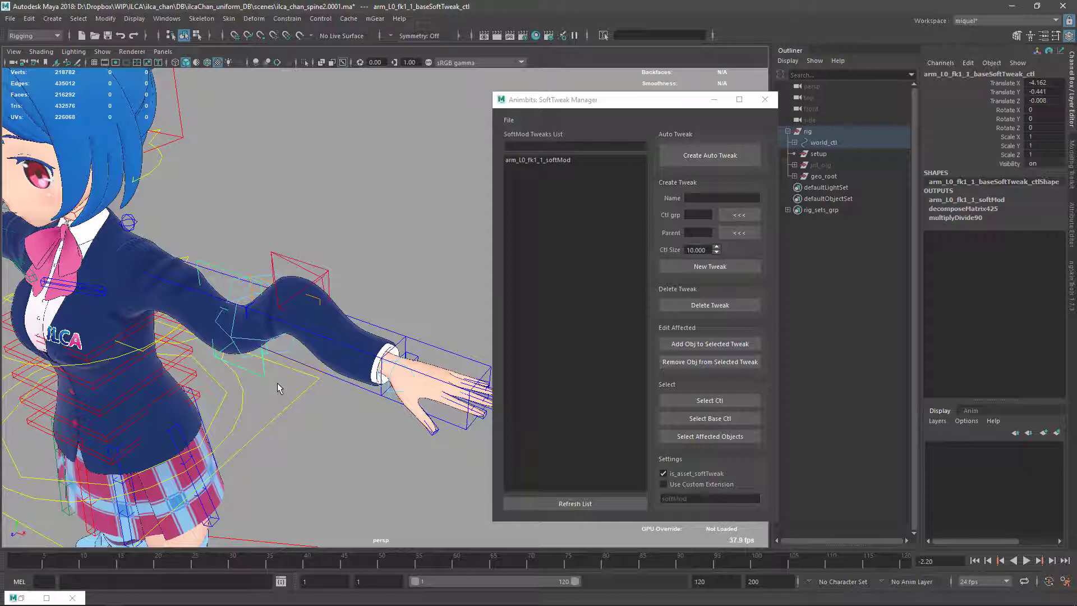
{"action": "left_click_drag", "start_coordinate": [269, 392], "coordinate": [289, 345], "text": "alt"}
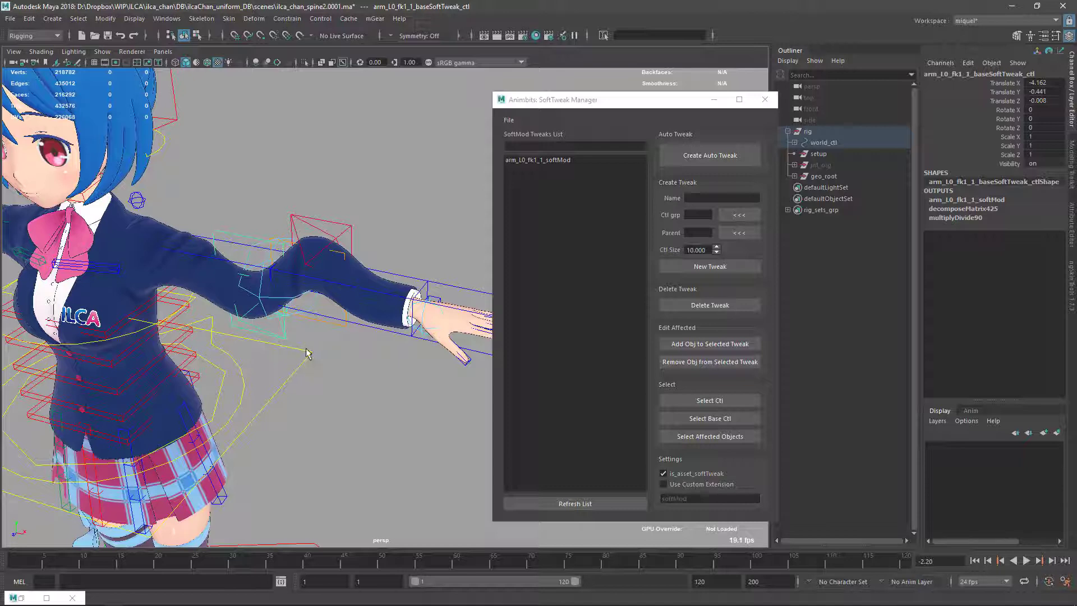
{"action": "left_click_drag", "start_coordinate": [299, 313], "coordinate": [321, 254], "text": "alt"}
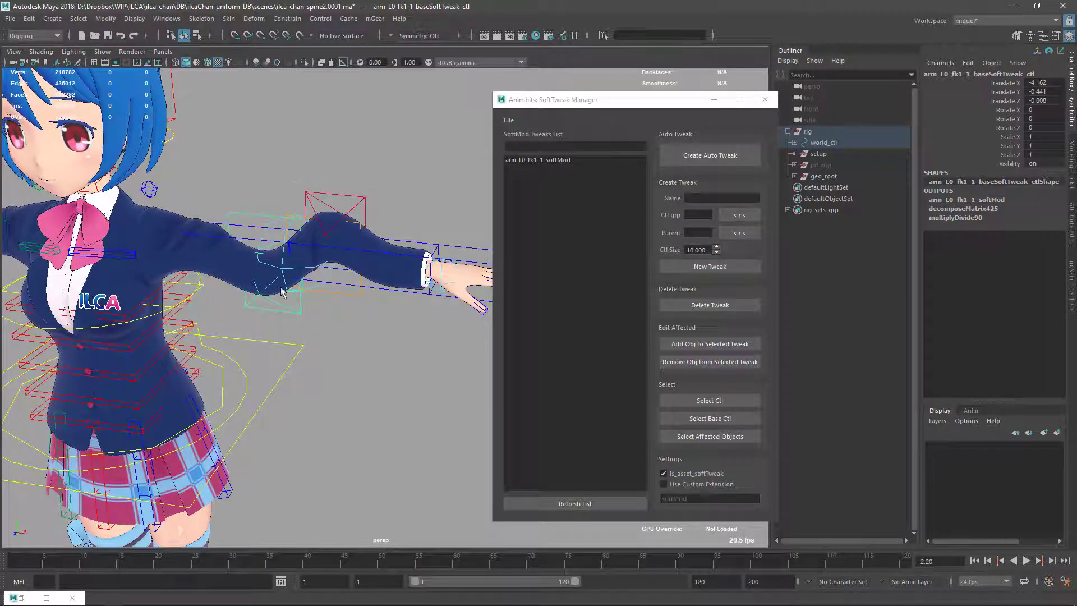
{"action": "left_click_drag", "start_coordinate": [292, 326], "coordinate": [383, 305], "text": "alt"}
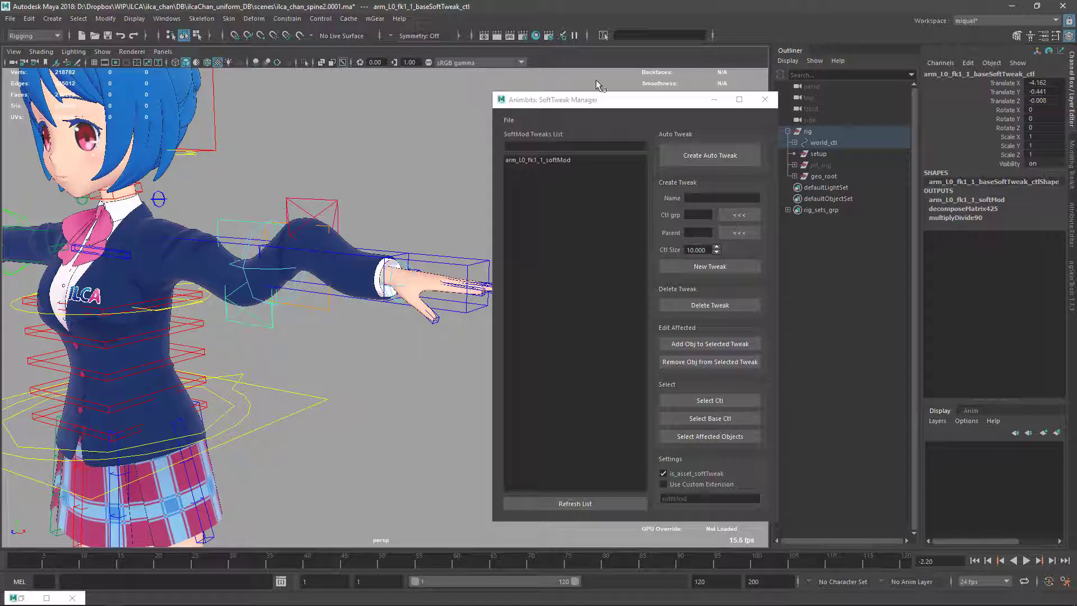
{"action": "left_click", "coordinate": [512, 121]}
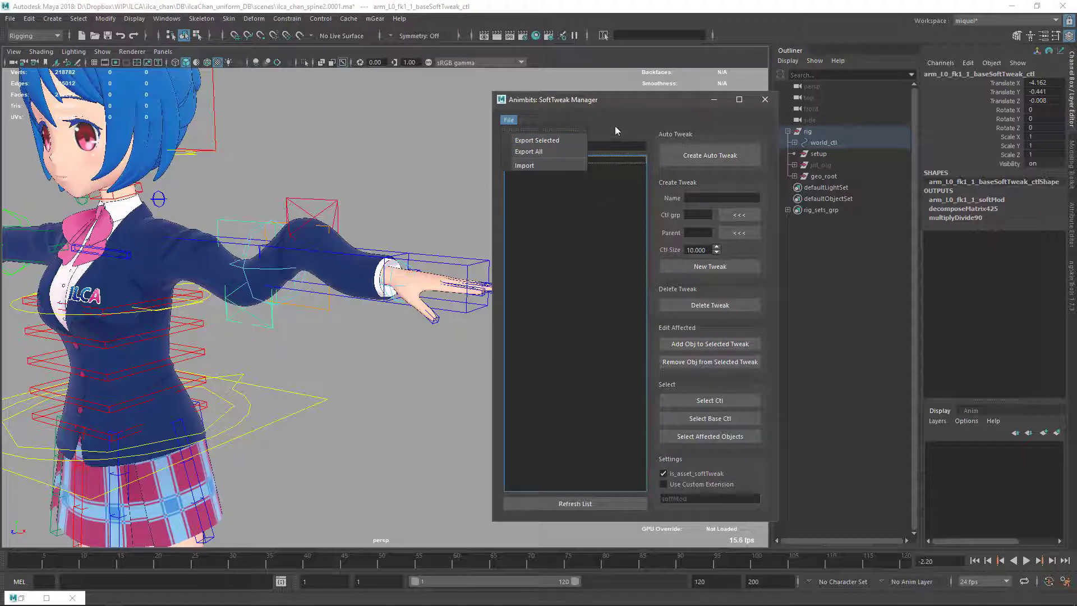
{"action": "left_click", "coordinate": [603, 103]}
{"action": "left_click_drag", "start_coordinate": [581, 100], "coordinate": [551, 100]}
{"action": "left_click_drag", "start_coordinate": [354, 309], "coordinate": [334, 360], "text": "alt"}
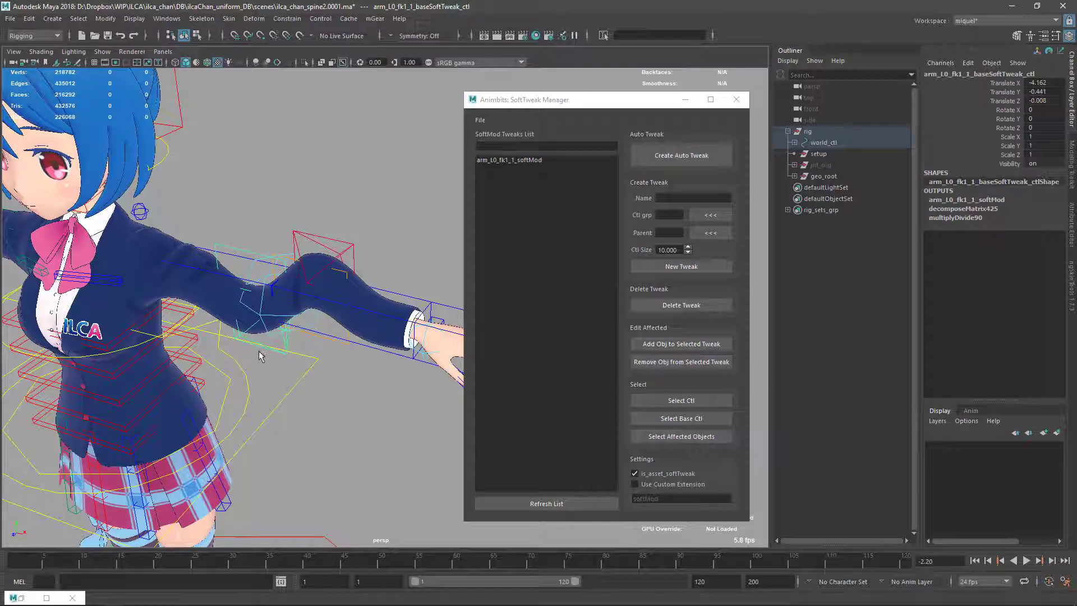